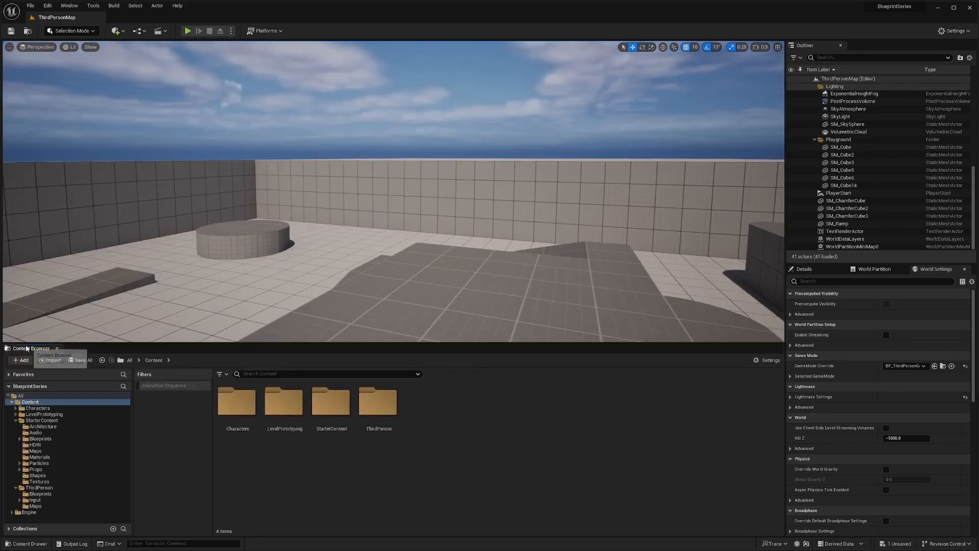
Open the Content Drawer to view the project's content folders
left_click(28, 543)
left_click(28, 543)
left_click(28, 544)
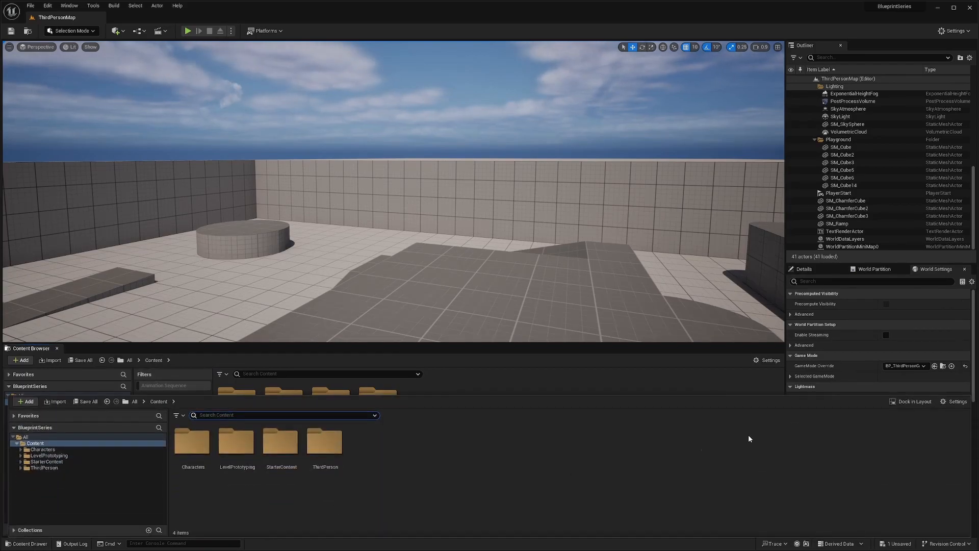
left_click(914, 401)
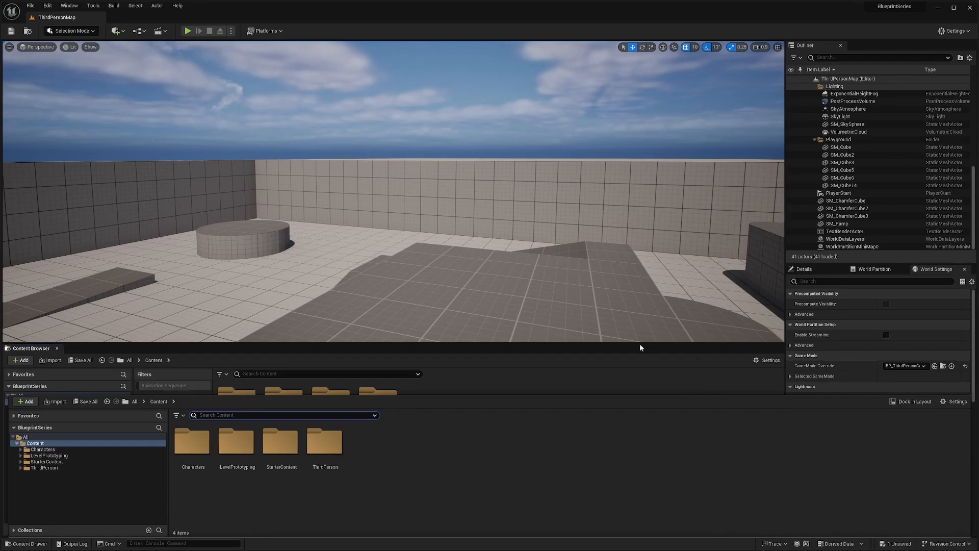
Float the Content Browser in its own window and redock it taller beneath the viewport, toggling the Content Drawer for comparison
left_click_drag(403, 351, 398, 249)
left_click_drag(22, 255, 354, 196)
left_click(32, 544)
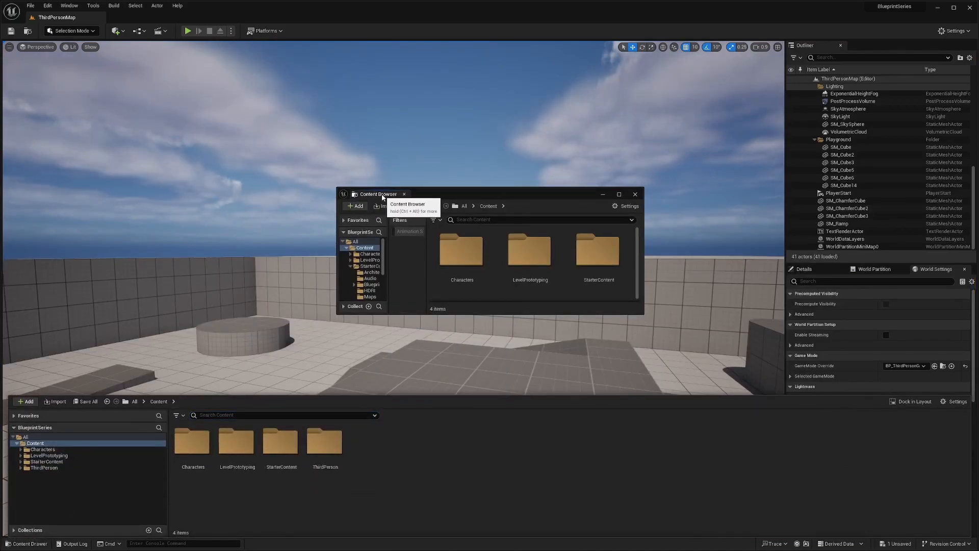
left_click_drag(382, 197, 454, 330)
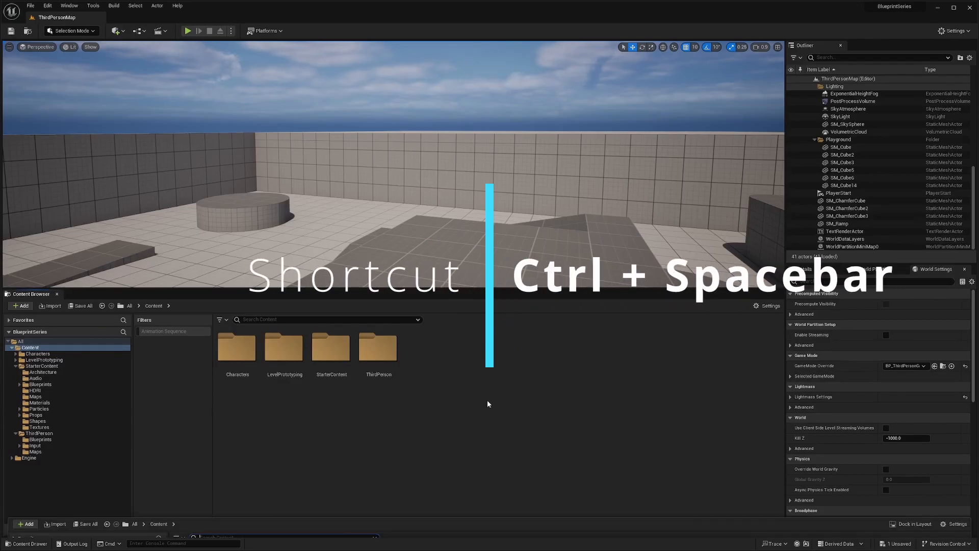
key("ctrl+space")
key("ctrl+space")
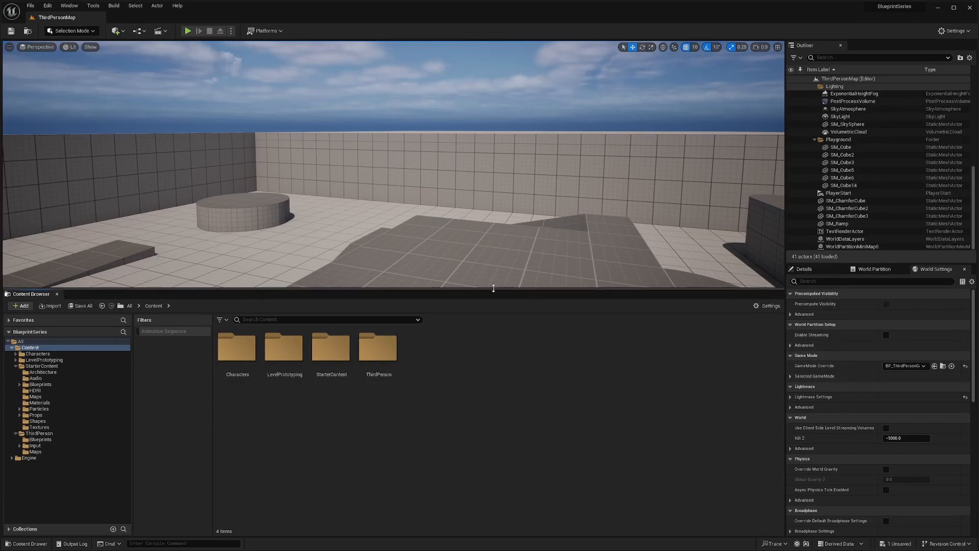
Search the project content for "third" and clear the search
left_click(263, 321)
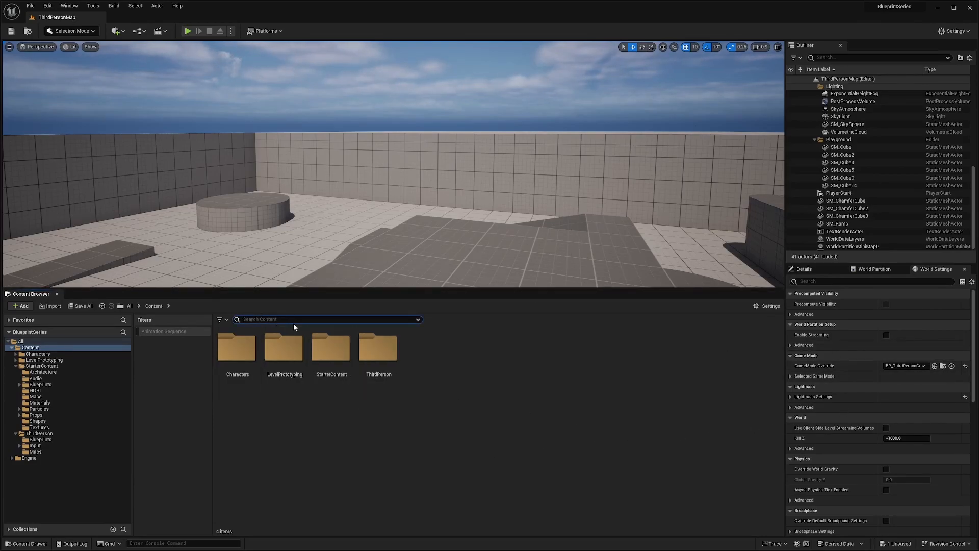
type("third")
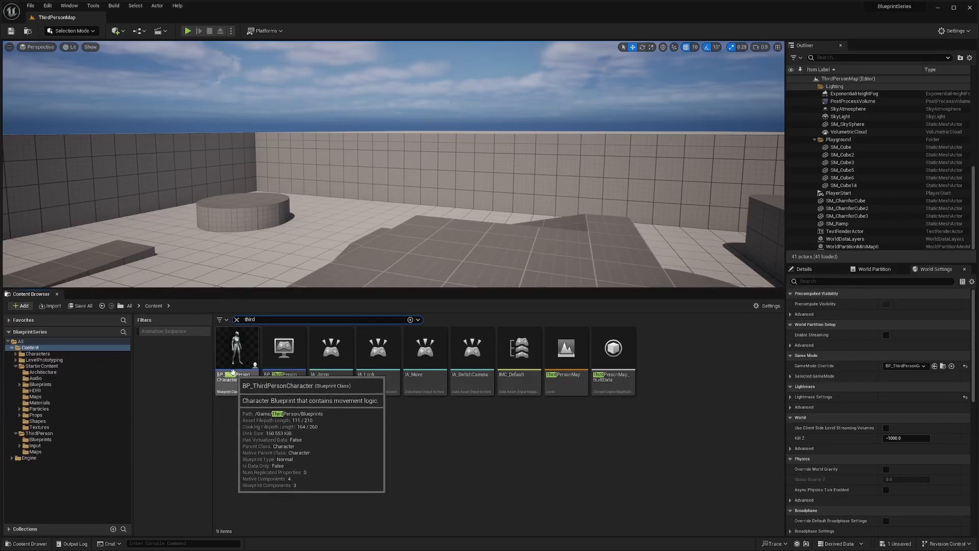
left_click(264, 319)
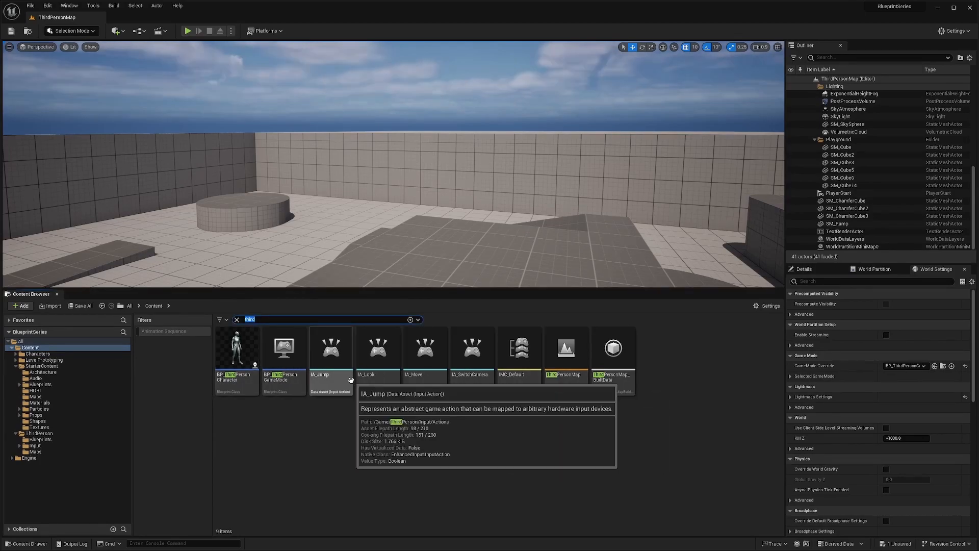
key("BackSpace")
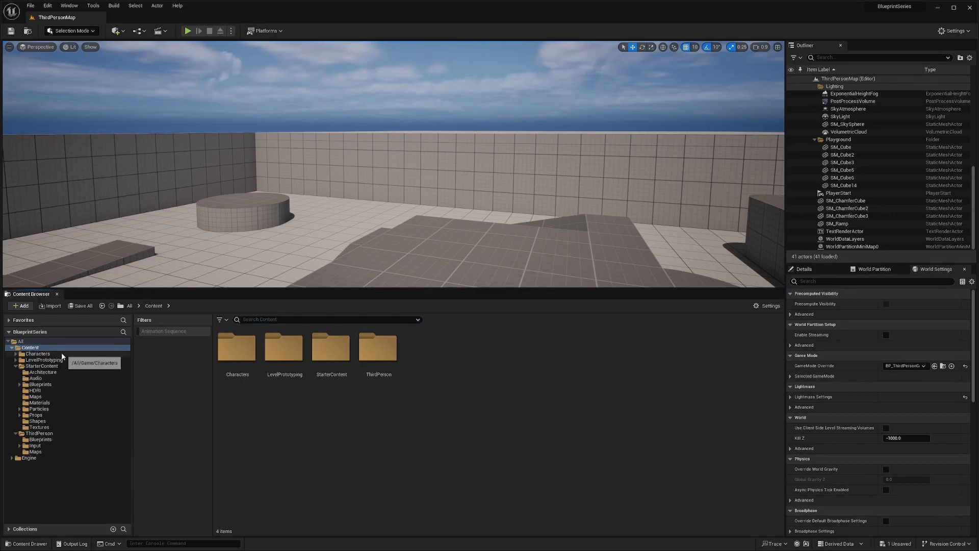
Create a new folder inside the Content folder and delete it
right_click(429, 356)
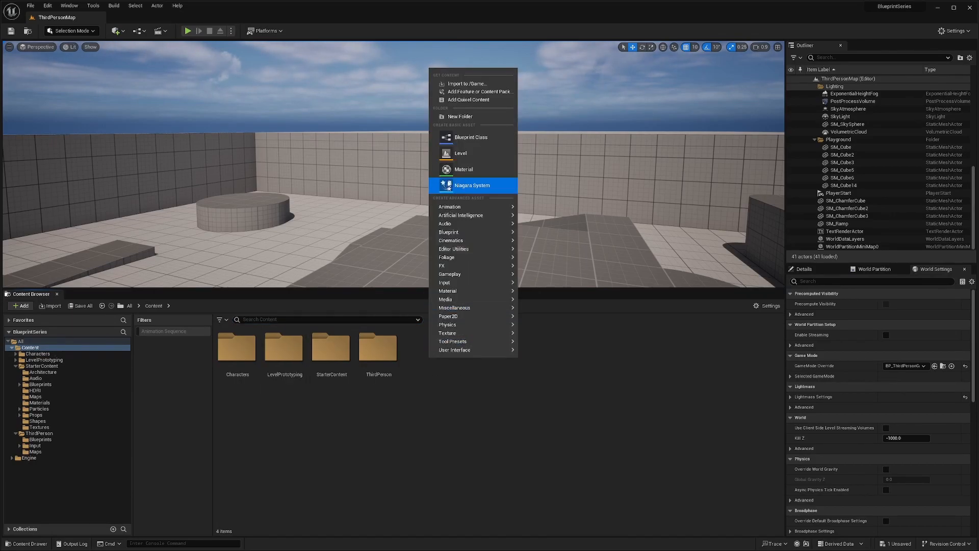
left_click(462, 119)
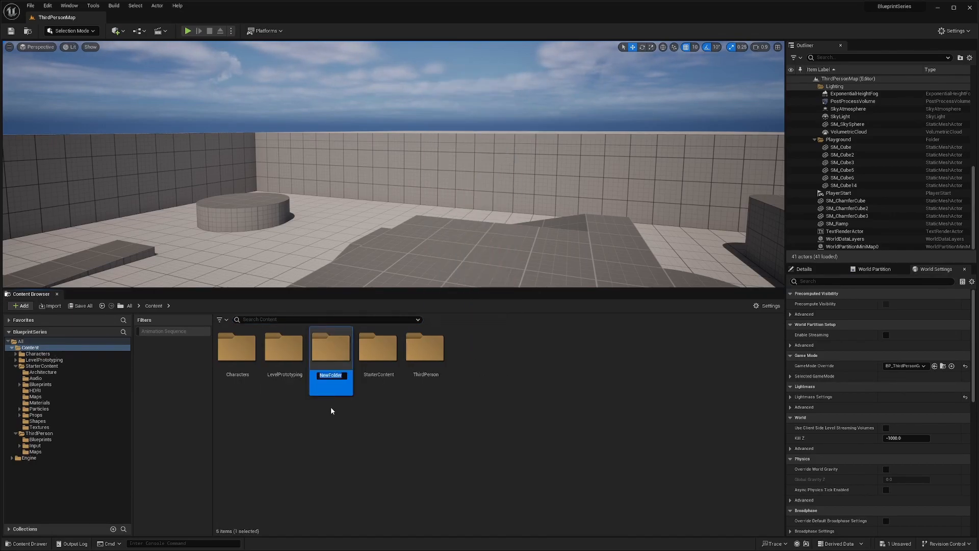
left_click(334, 354)
key("Delete")
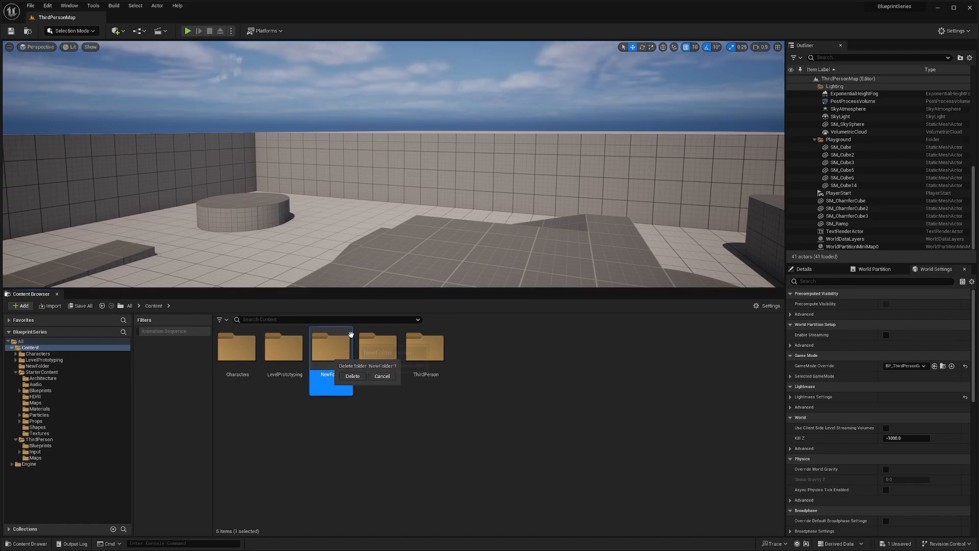
left_click(355, 377)
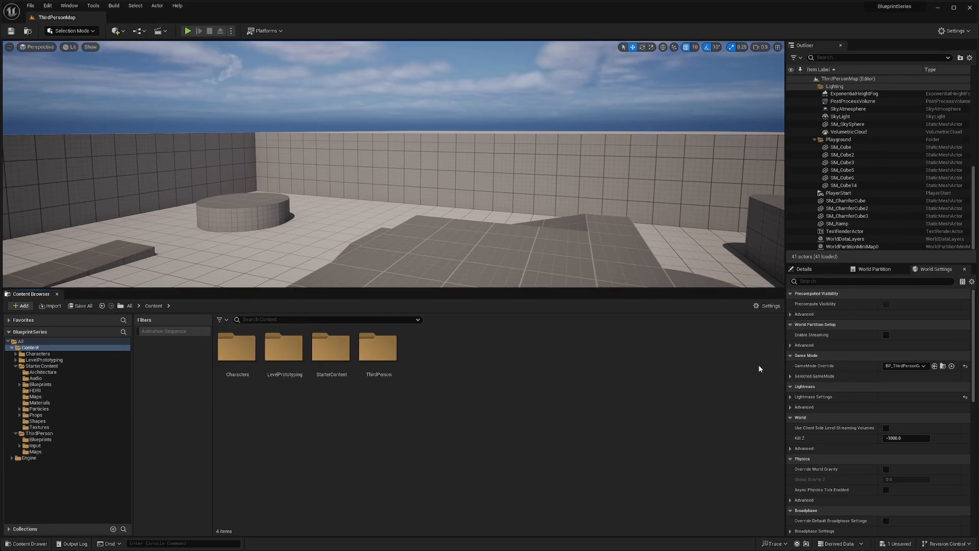
Import SM_Prop_Trap_Swing_Blade_01SK.FBX from the Synty folder into Content as a static mesh, with Skeletal Mesh off
left_click(51, 305)
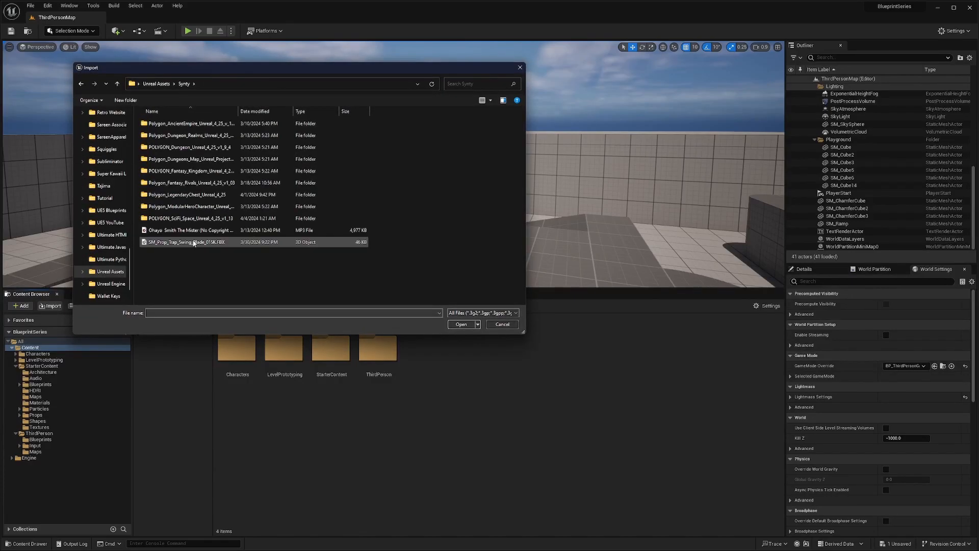
double_click(195, 242)
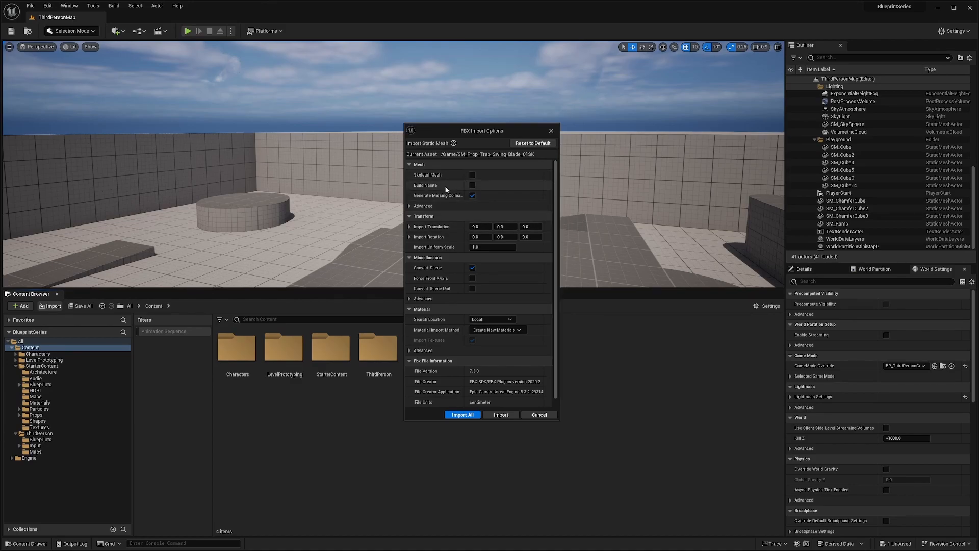
left_click(472, 175)
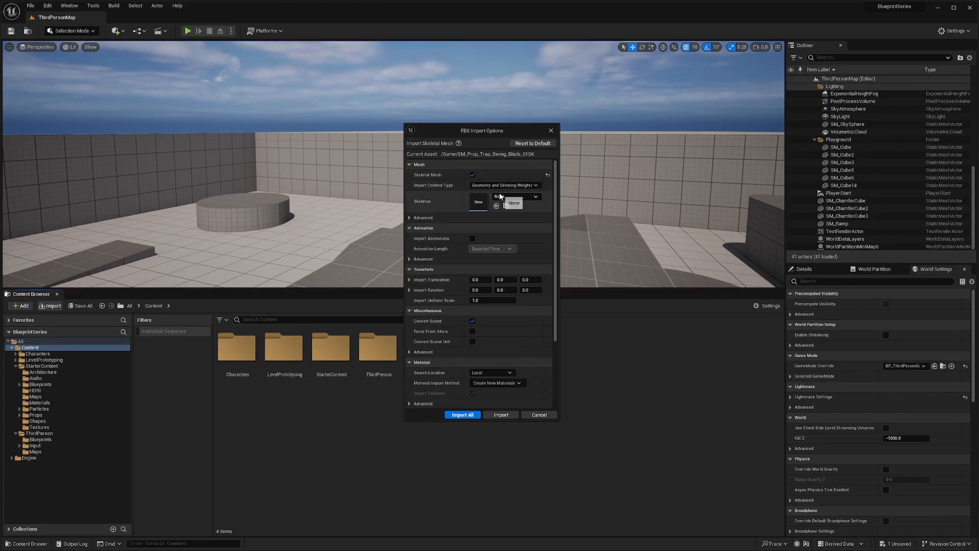
left_click(472, 175)
left_click(409, 206)
left_click(410, 206)
scroll(435, 297, "down", 1)
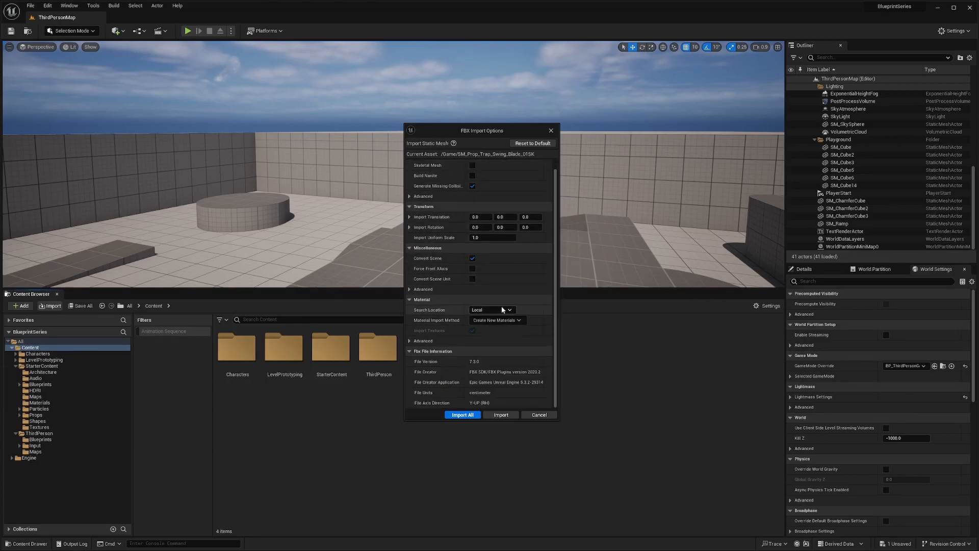
left_click(499, 419)
Place the imported swing blade mesh on the level floor and frame it for inspection
right_click_drag(474, 204, 370, 207)
left_click_drag(472, 357, 304, 249)
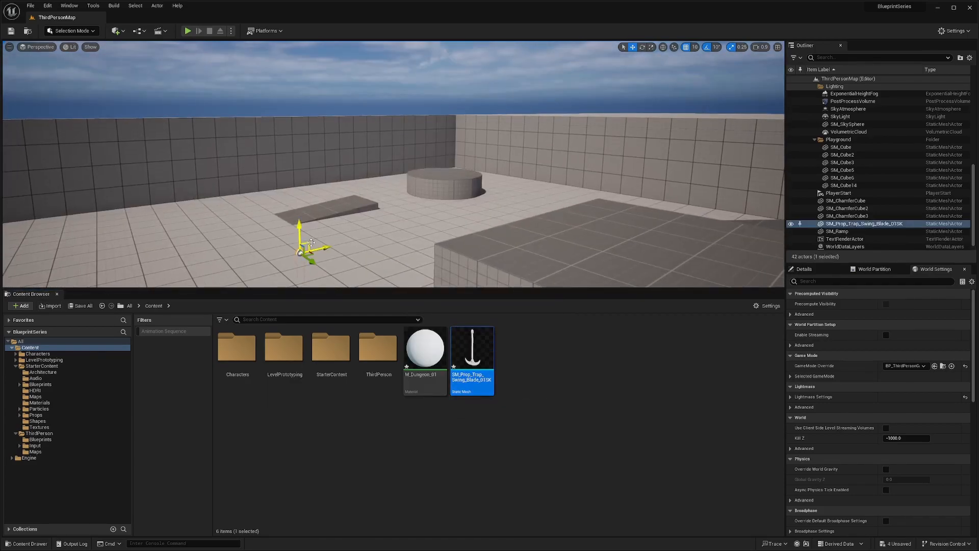
key("f")
left_click_drag(326, 214, 438, 179, "alt")
key("s")
scroll(342, 202, "down", 2)
right_click_drag(347, 204, 377, 224)
key("w")
Delete the imported swing blade mesh and the M_Dungeon_01 material from the Content folder
left_click(423, 357)
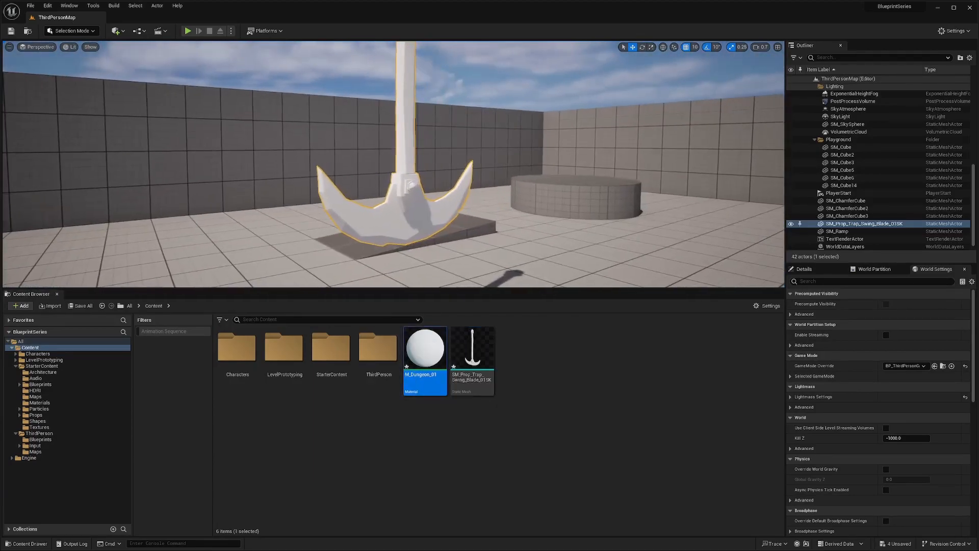
scroll(460, 257, "up", 5)
left_click(472, 352)
key("Delete")
left_click(435, 393)
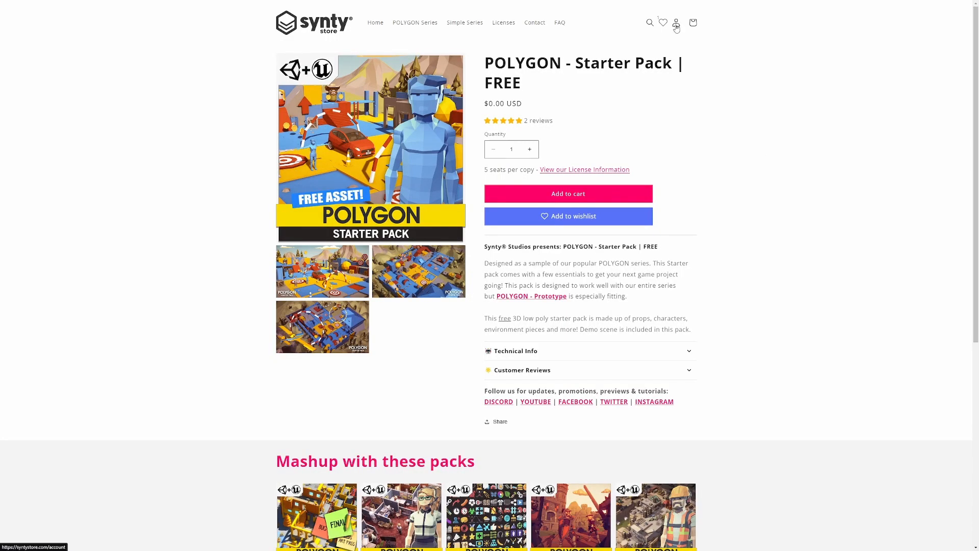
Switch to the Synty Store in the browser and add the free POLYGON - Starter Pack to the cart
left_click(561, 194)
left_click(613, 147)
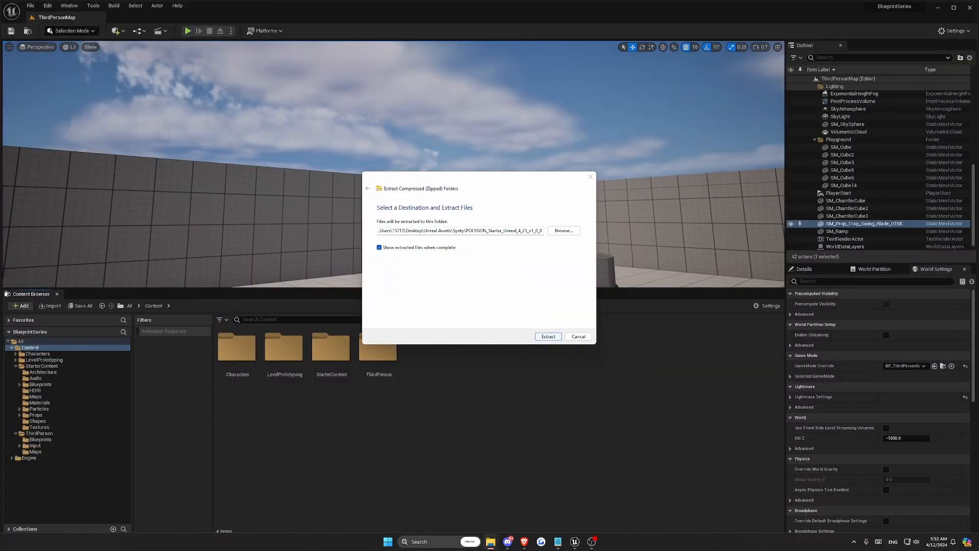
Extract the POLYGON_Starter_Unreal_4_25_v1_0_0 archive into the Synty folder and open its PolygonStarter folder
left_click(548, 336)
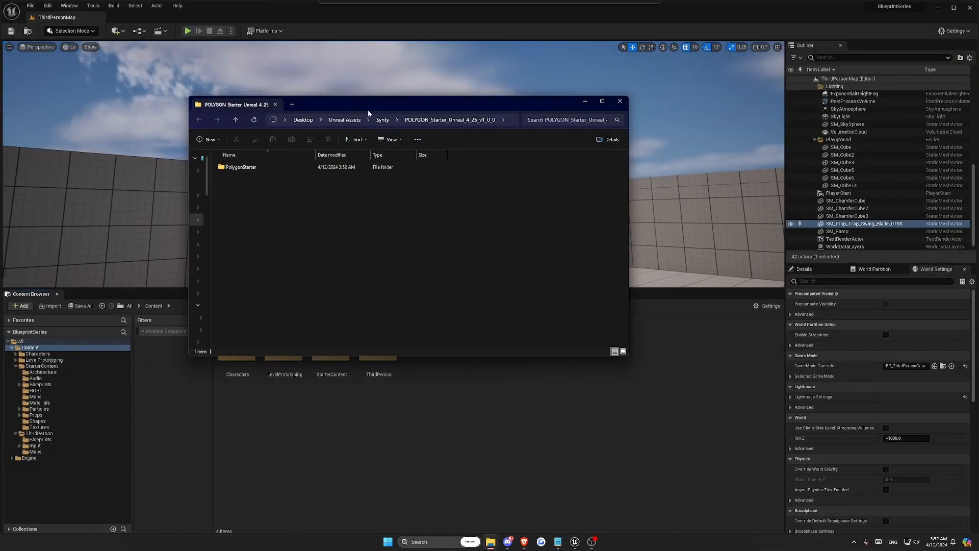
double_click(249, 169)
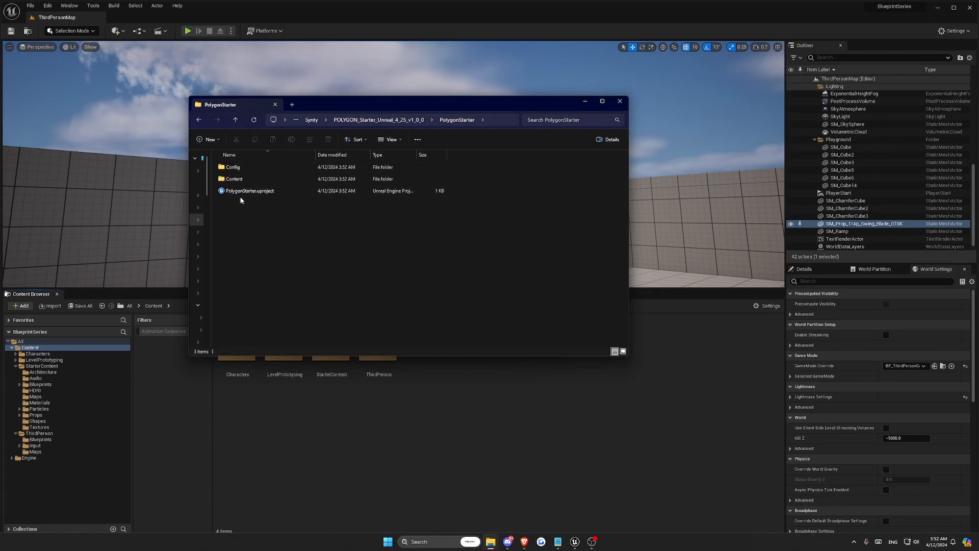
Open PolygonStarter.uproject with Unreal Engine version 5.3
left_click(243, 192)
right_click(245, 194)
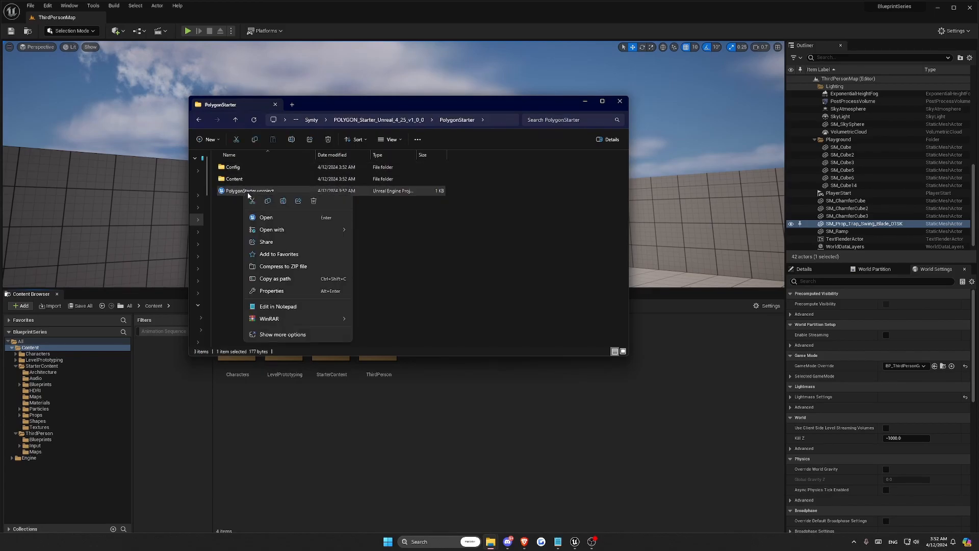
left_click(233, 210)
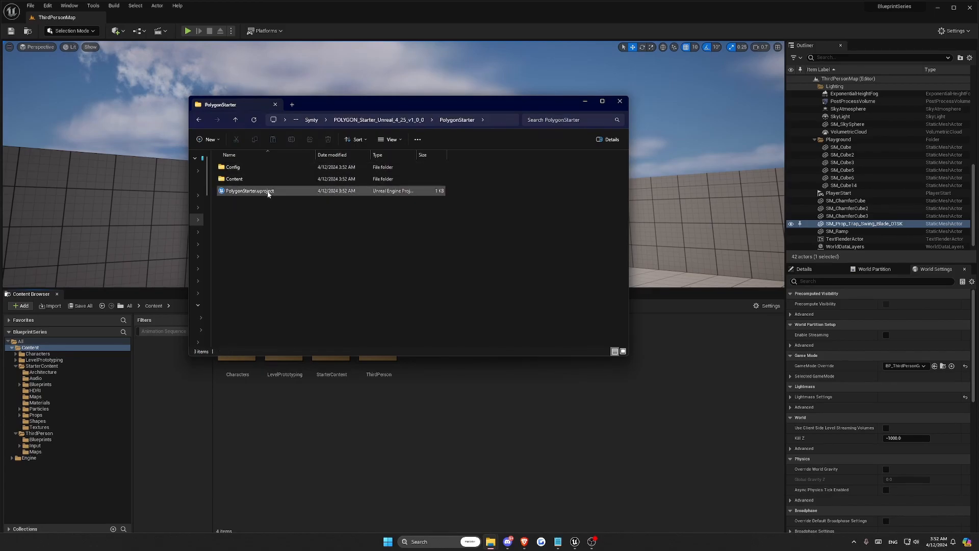
right_click(268, 193)
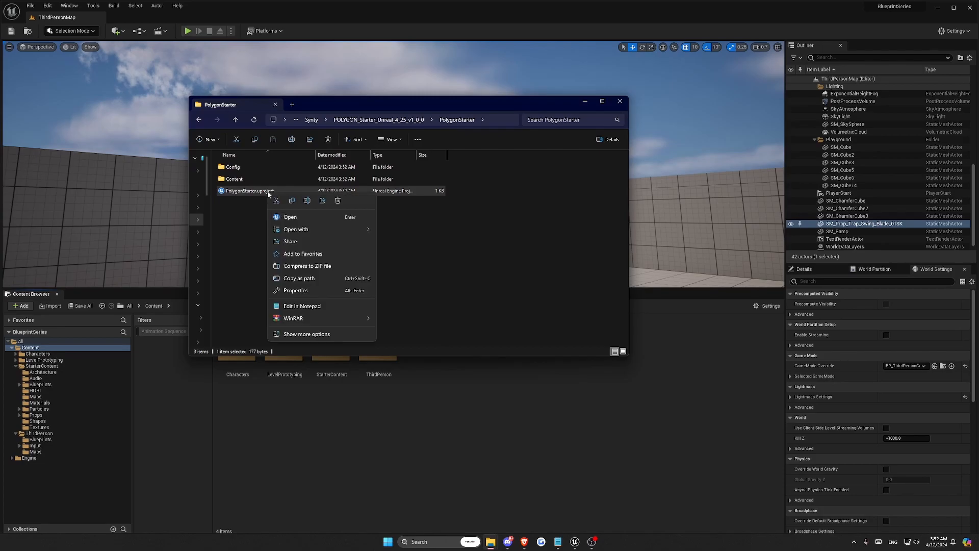
left_click(310, 223)
left_click(459, 264)
left_click(417, 273)
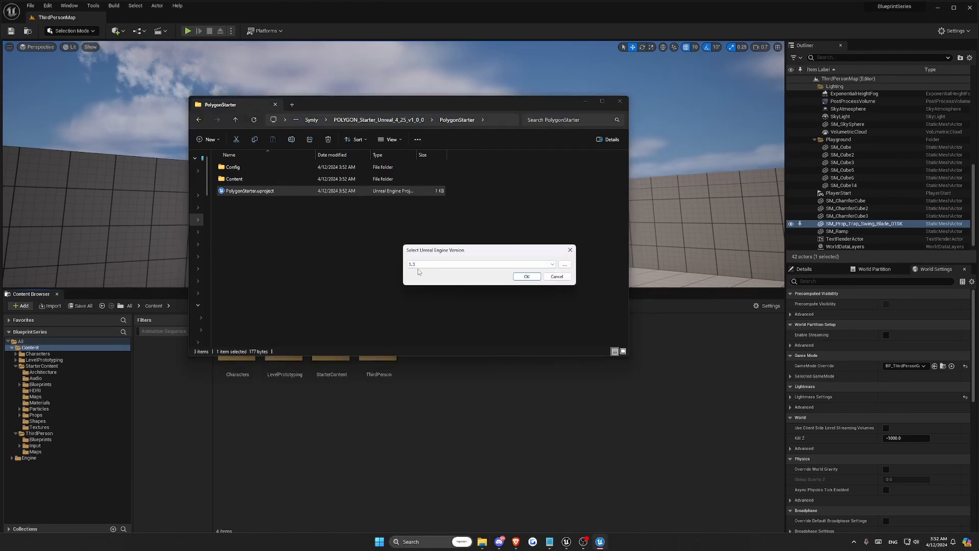
left_click(526, 276)
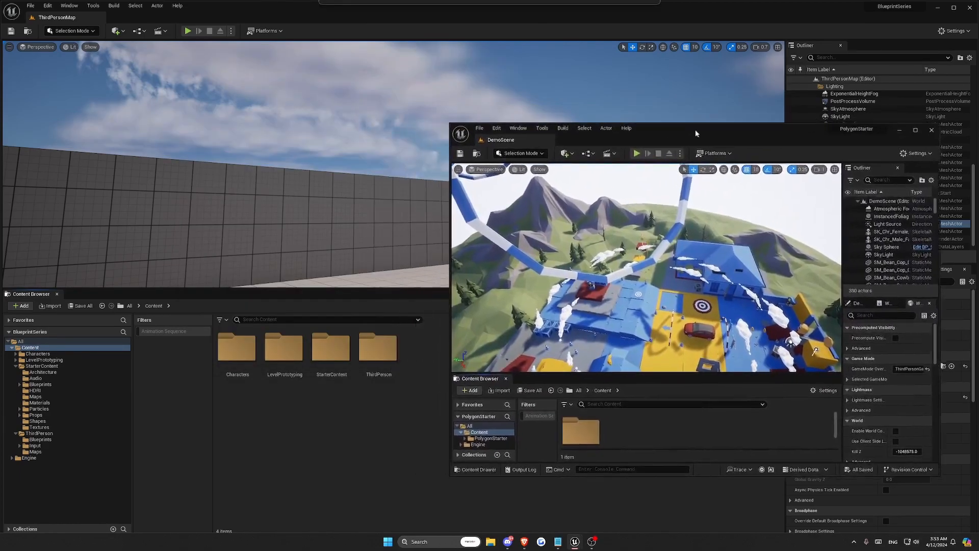
Move the PolygonStarter editor window aside and show the BlueprintSeries project's Content folder in File Explorer
left_click_drag(695, 130, 750, 143)
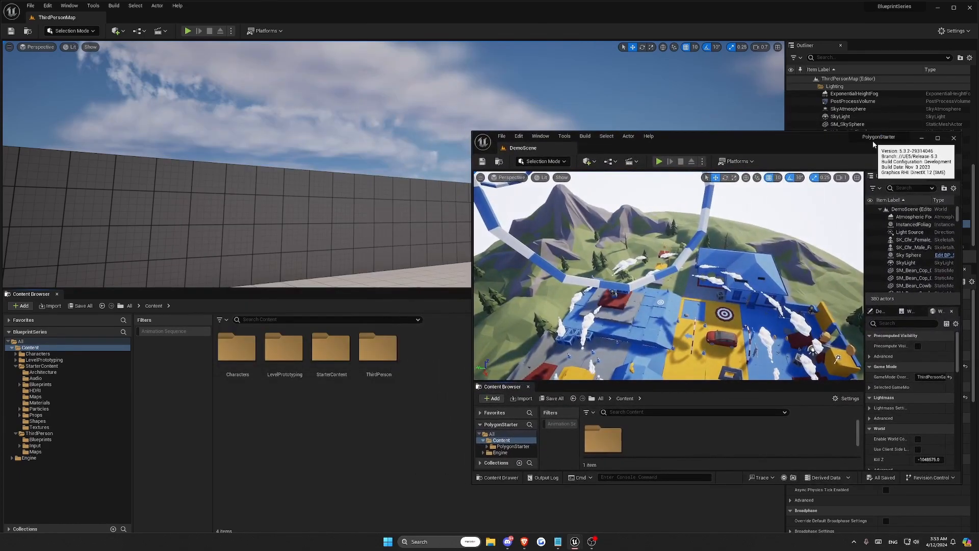
mouse_move(886, 16)
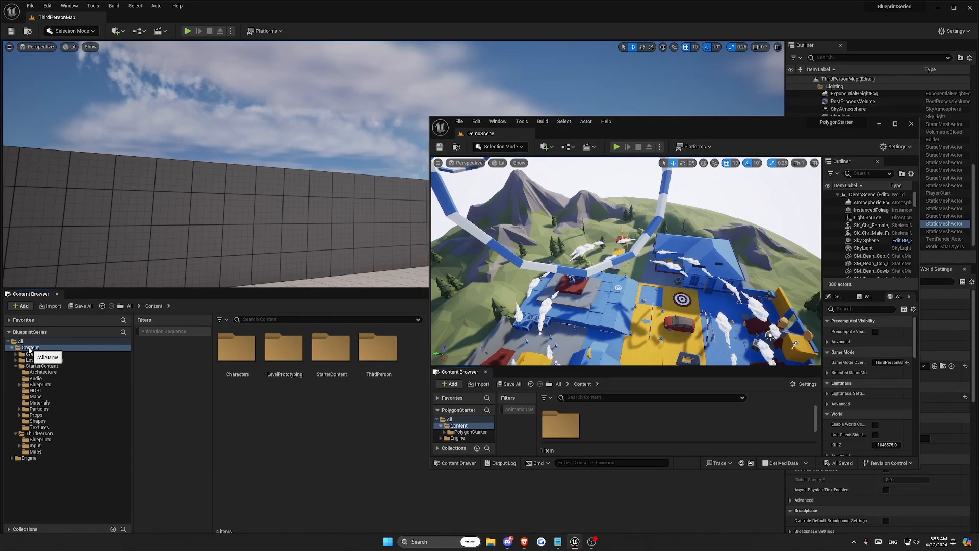
left_click(29, 349)
right_click(29, 349)
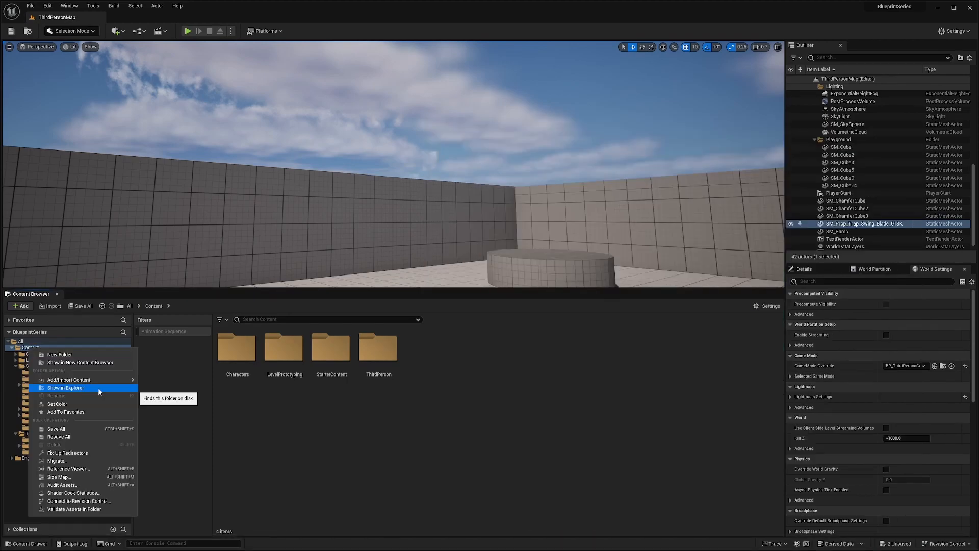
left_click(98, 389)
left_click(460, 122)
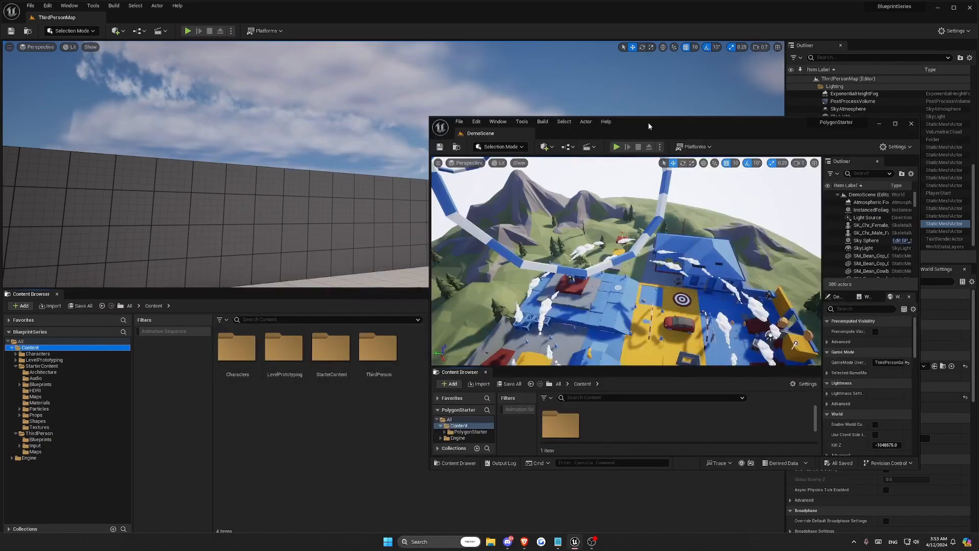
Maximize the PolygonStarter editor and start migrating its entire Content folder, accepting every asset listed in the asset report
left_click_drag(648, 122, 572, 97)
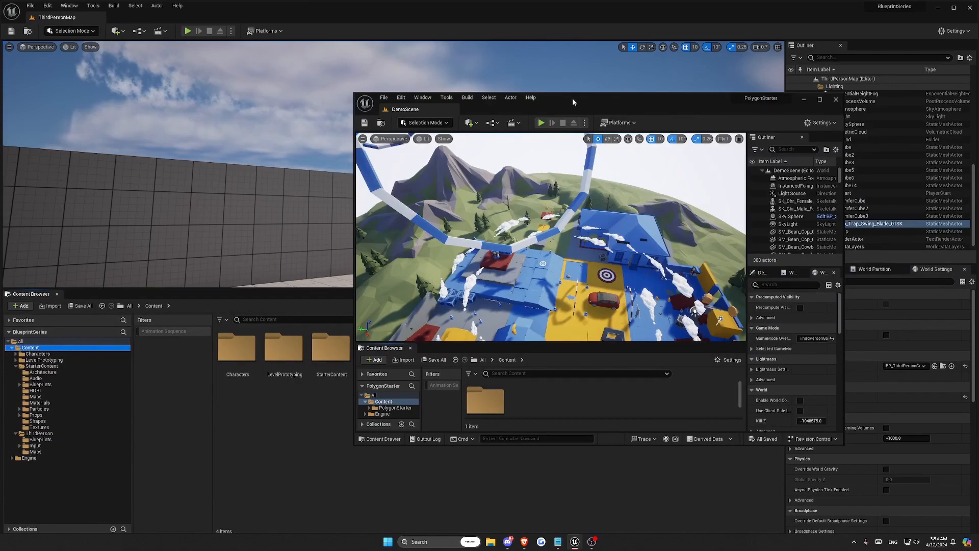
double_click(572, 97)
right_click(43, 436)
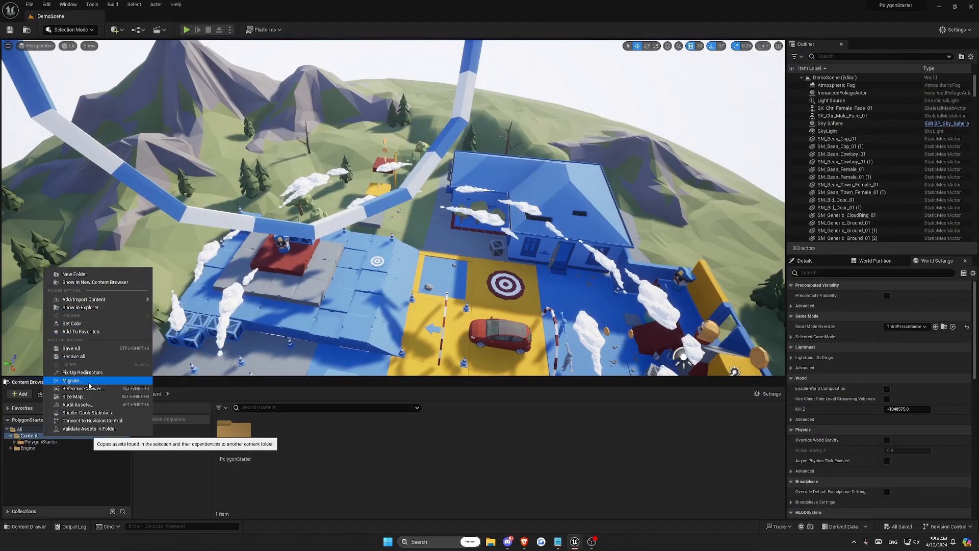
left_click(89, 382)
left_click_drag(603, 215, 602, 263)
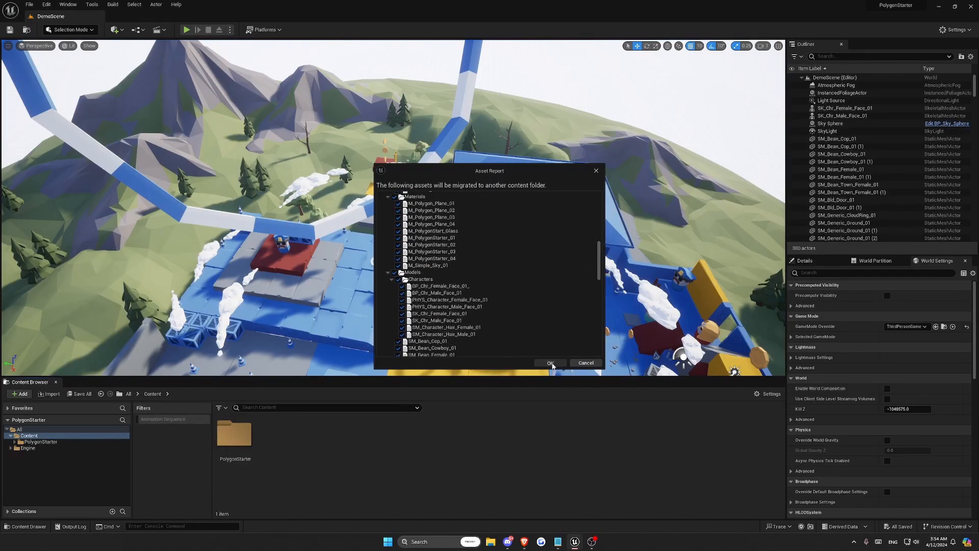
left_click(550, 363)
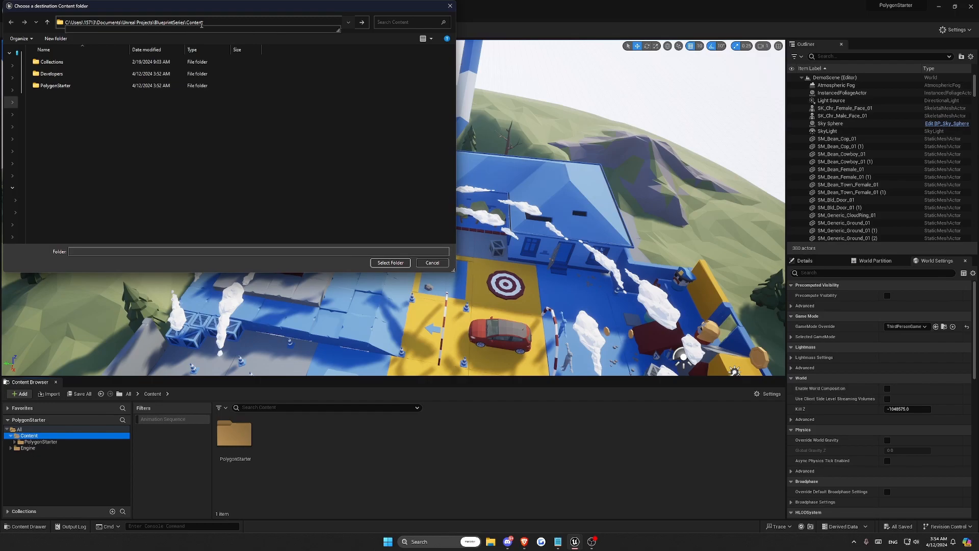
Choose the BlueprintSeries project's Content folder as the migration destination and run the migration
key("Return")
left_click(393, 265)
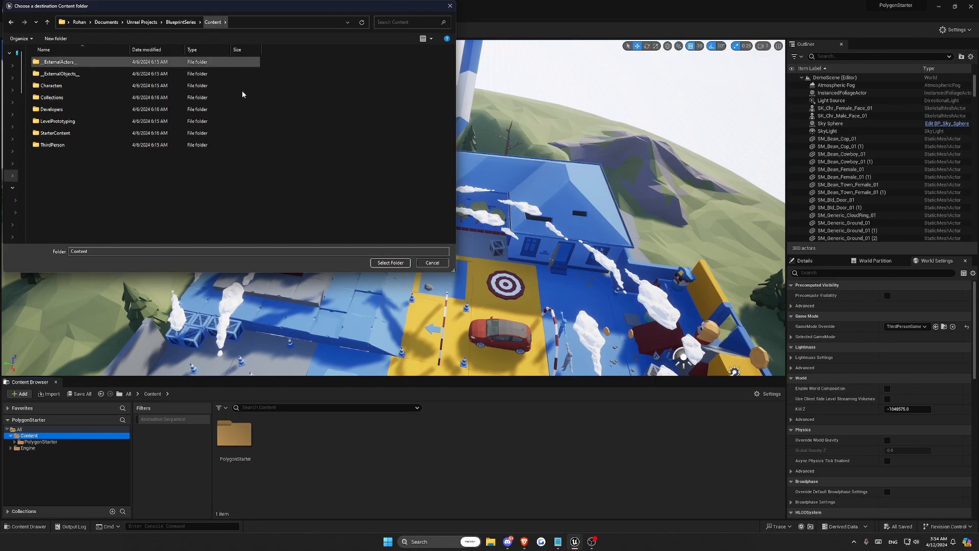
left_click(389, 263)
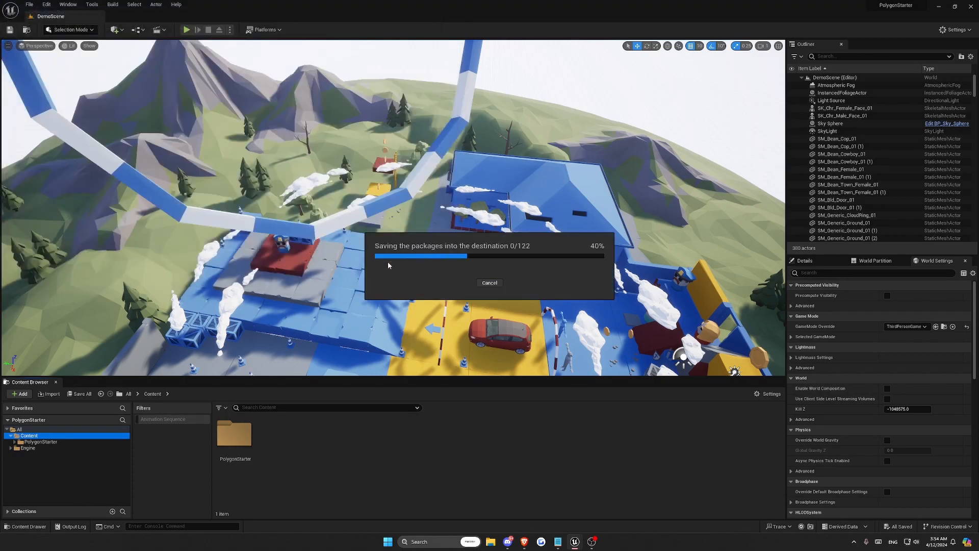
Move the PolygonStarter editor aside and open the migrated PolygonStarter folder in the BlueprintSeries project, with the StarterContent tree collapsed
left_click_drag(384, 7, 577, 86)
left_click(17, 373)
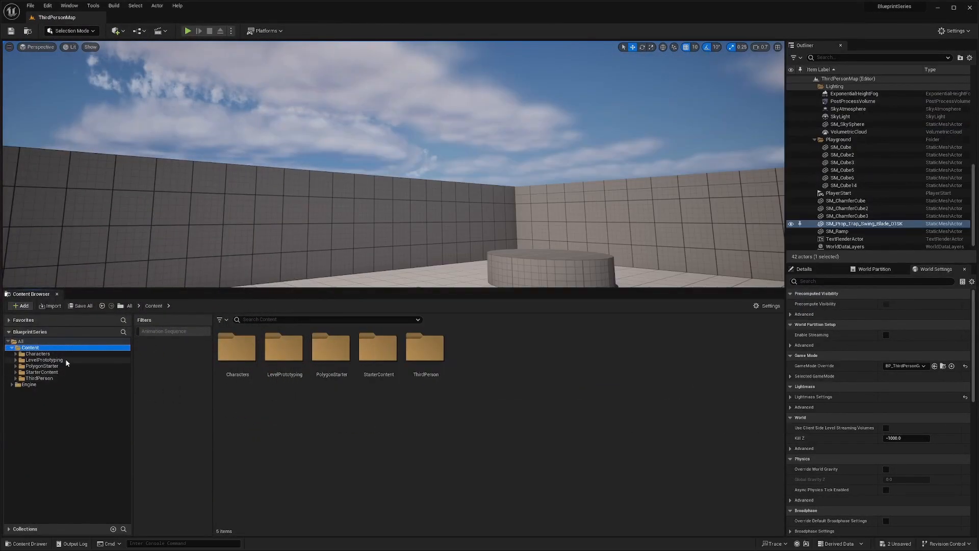
left_click(51, 367)
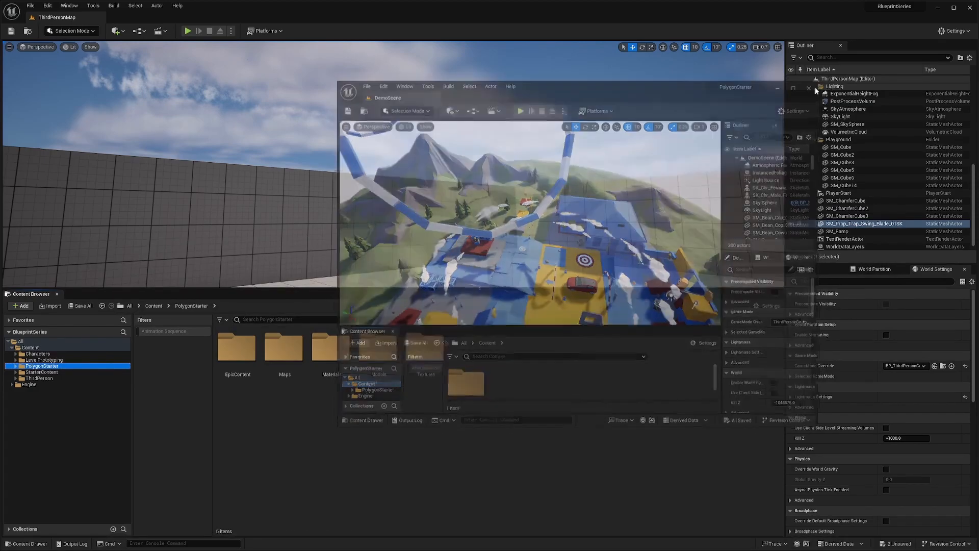
Open the DemoScene level from the PolygonStarter Maps folder, saving the modified SM_Cube14 and SM_Prop_Trap_Swing_Blade_01SK actors
double_click(284, 348)
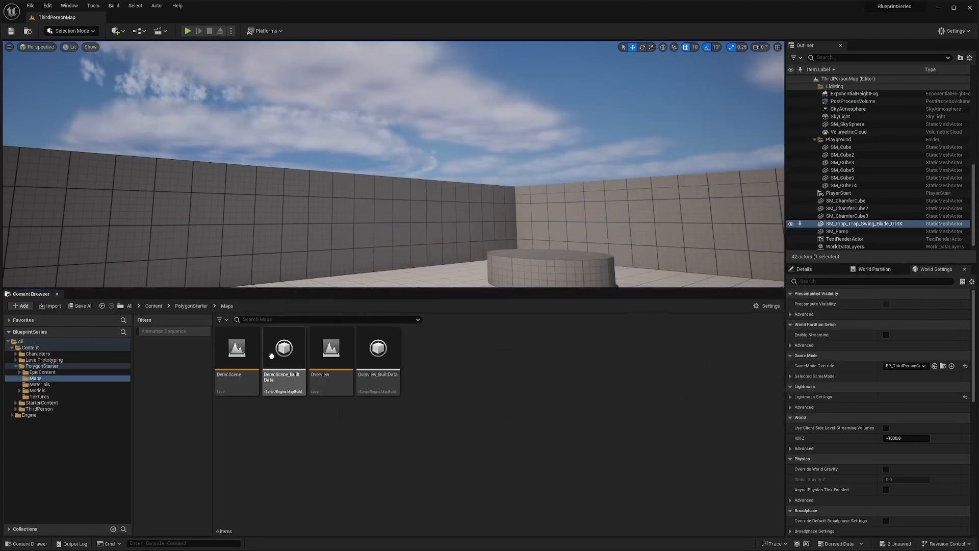
double_click(236, 351)
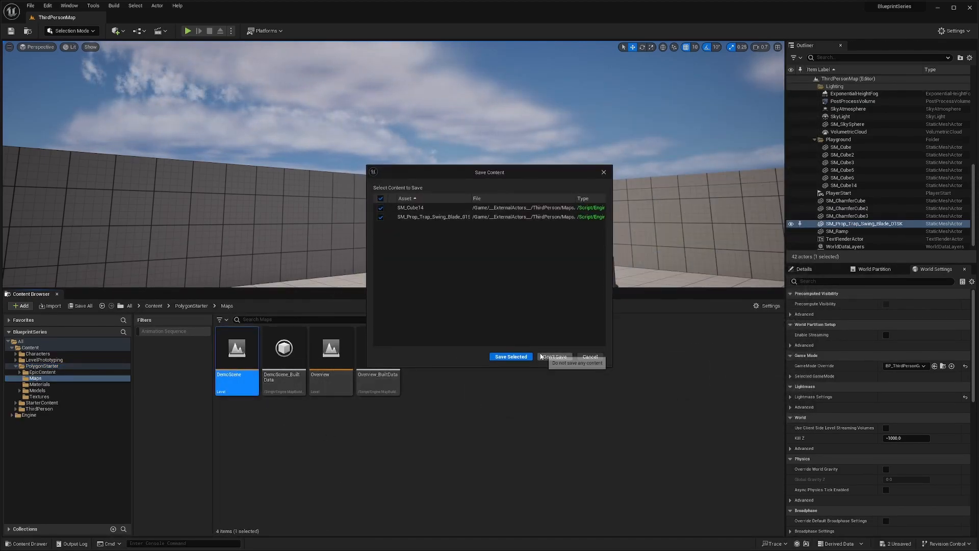
left_click(511, 357)
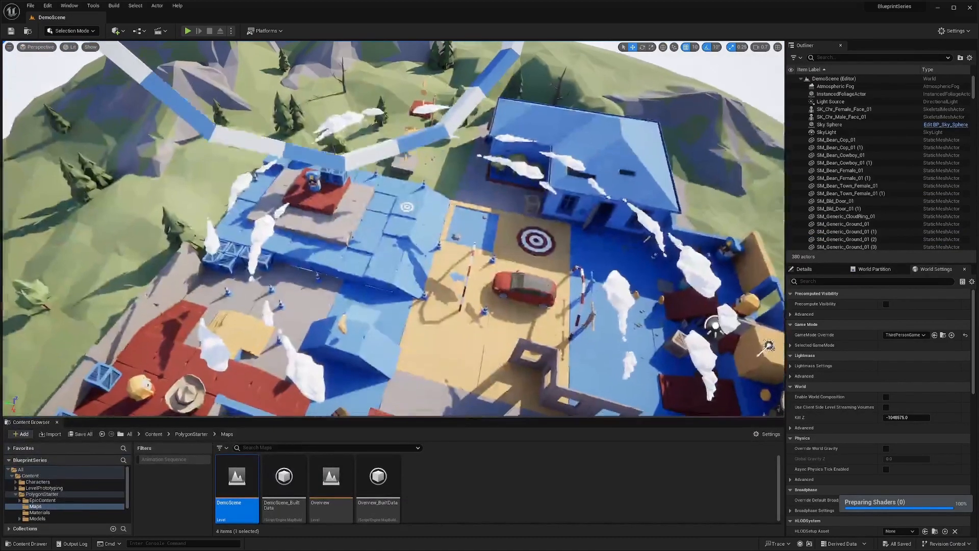
Inspect the DemoScene level's buildings, car, ramps and props from several viewpoints
right_click_drag(392, 229, 388, 220)
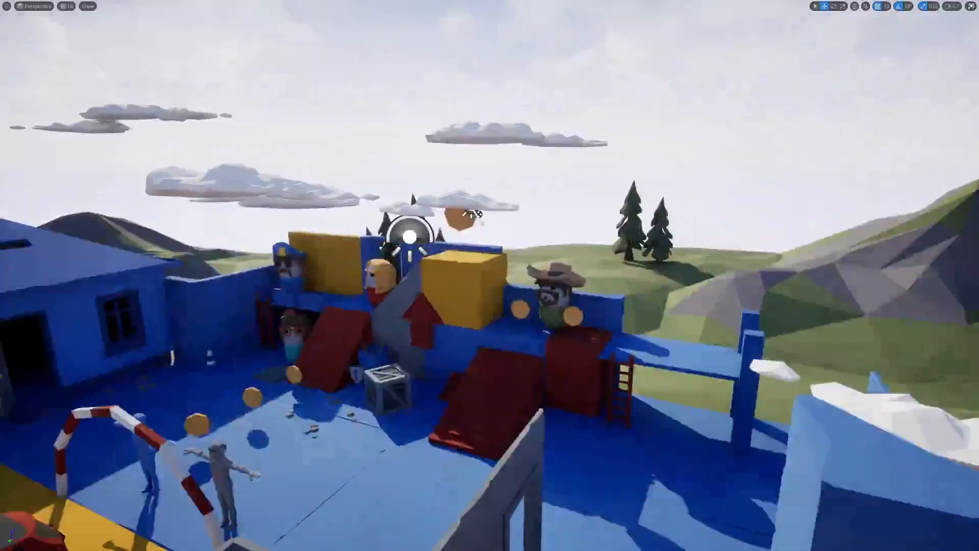
mouse_move(490, 275)
right_mouse_down()
mouse_move(439, 301)
mouse_move(489, 305)
mouse_move(490, 278)
mouse_move(482, 285)
right_mouse_up()
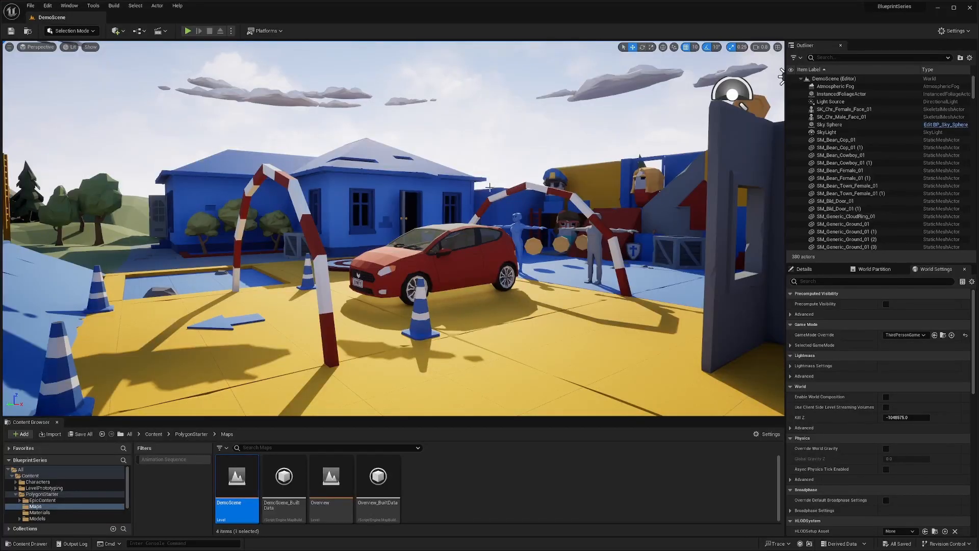
right_click_drag(490, 188, 556, 187)
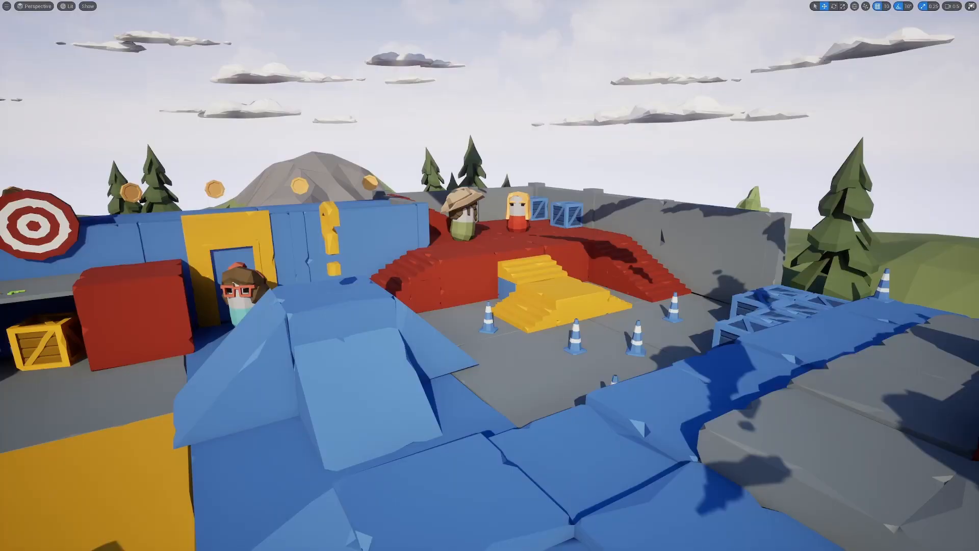